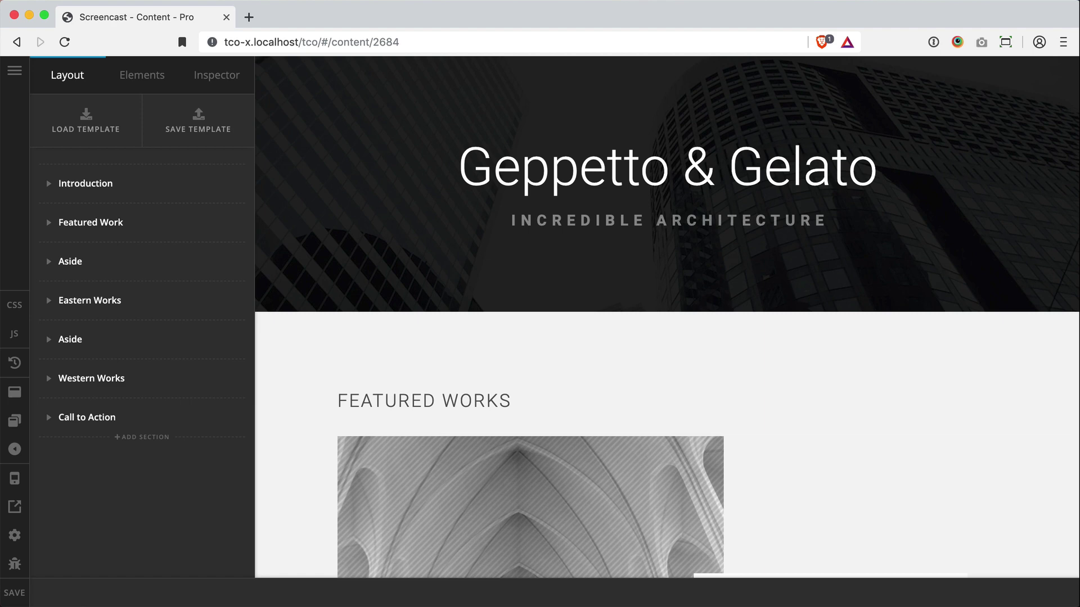
Apply the Architecture: Work (Slide Left) preset to the Marilyn Palmer button, confirming the style replacement.
scroll(299, 441, "down", 7)
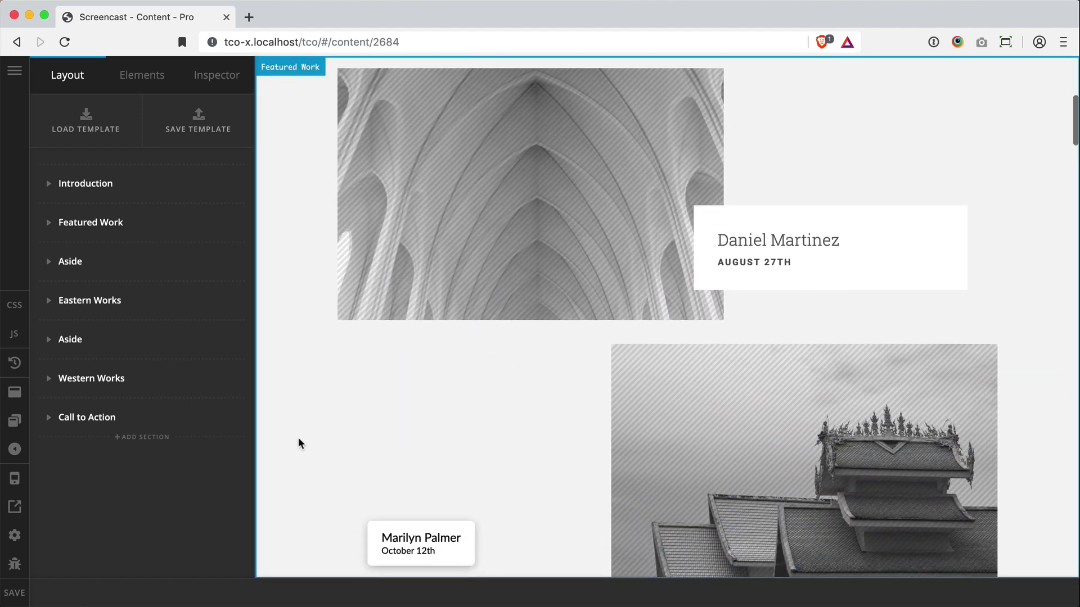
scroll(298, 440, "down", 4)
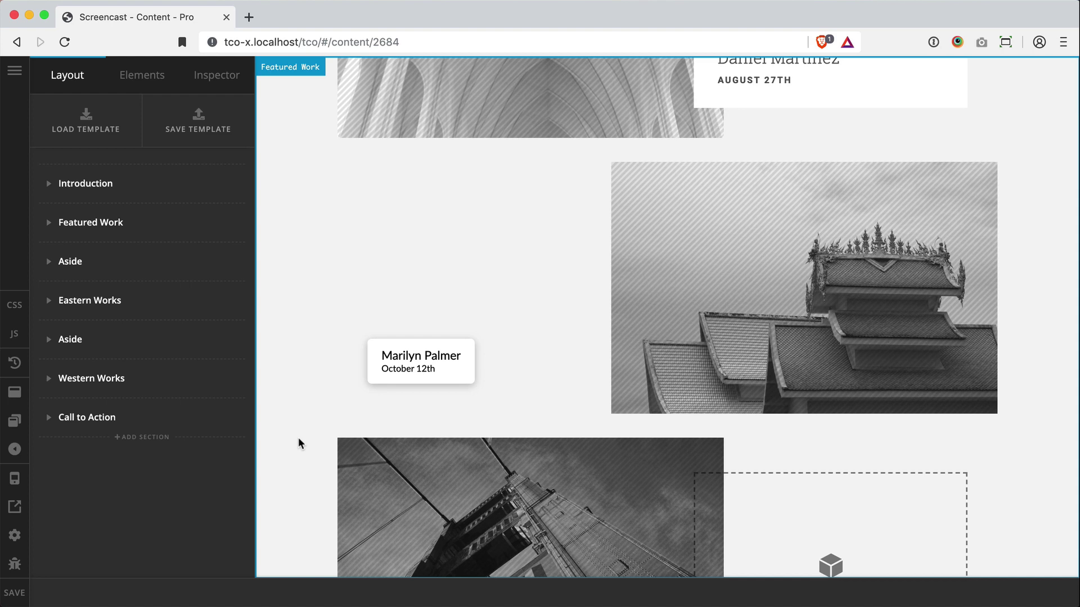
scroll(299, 444, "down", 1)
scroll(299, 443, "up", 7)
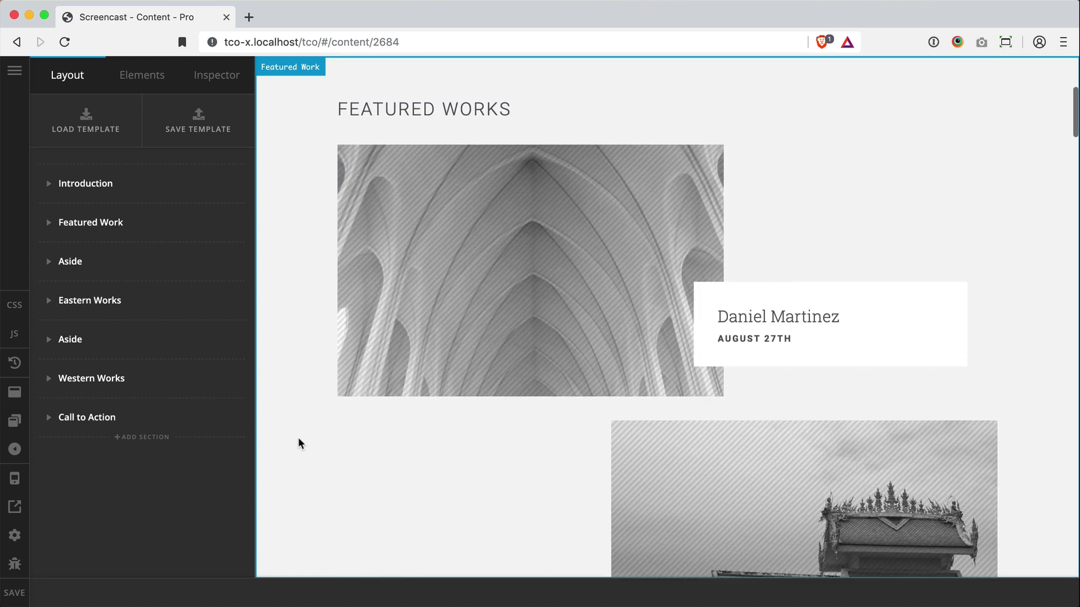
scroll(308, 274, "down", 12)
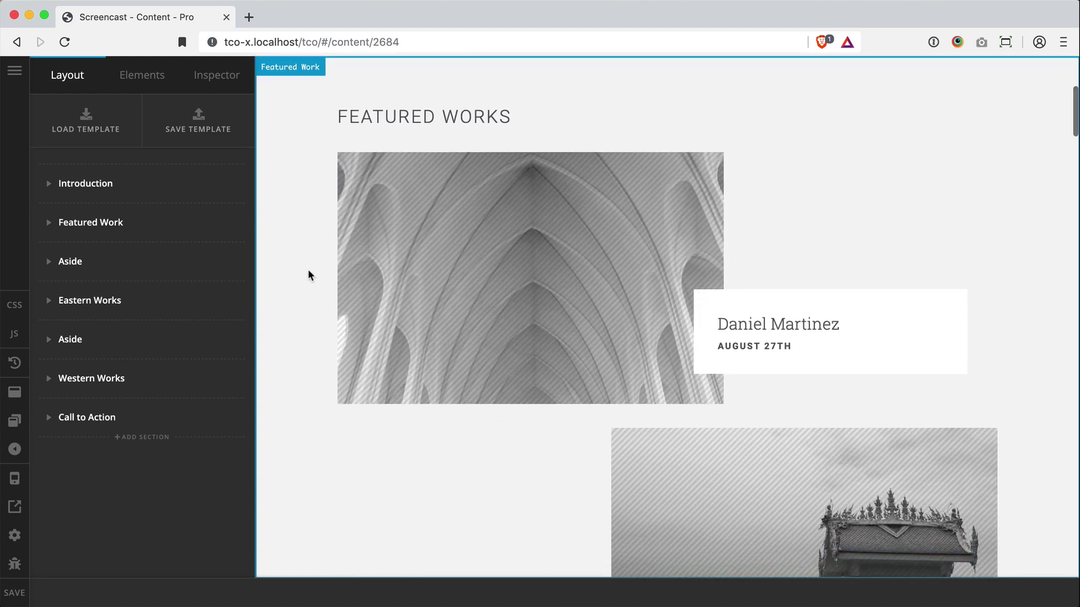
scroll(308, 275, "down", 12)
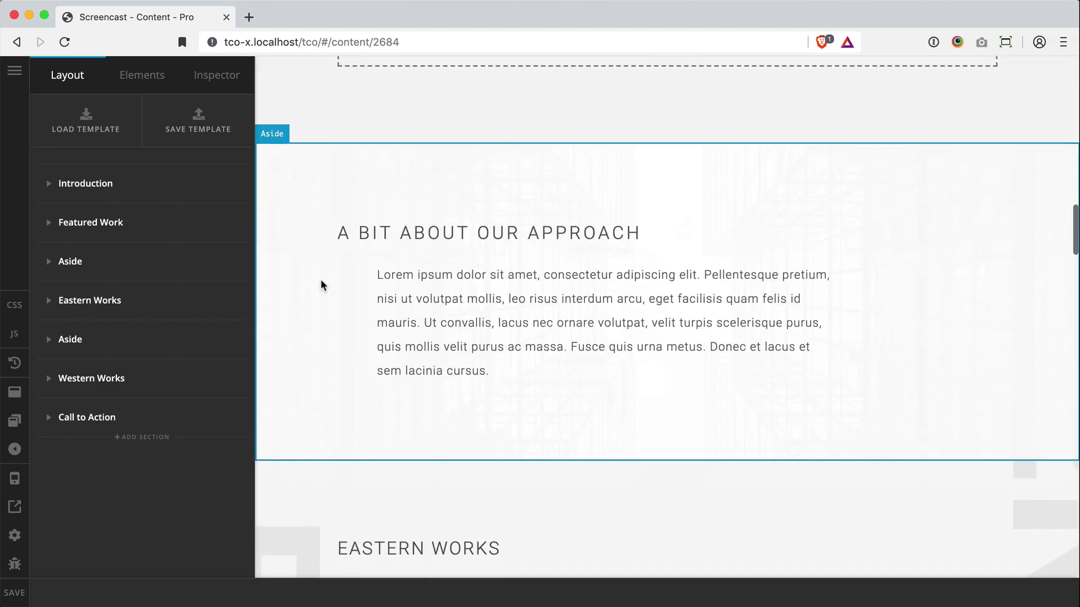
scroll(453, 389, "up", 20)
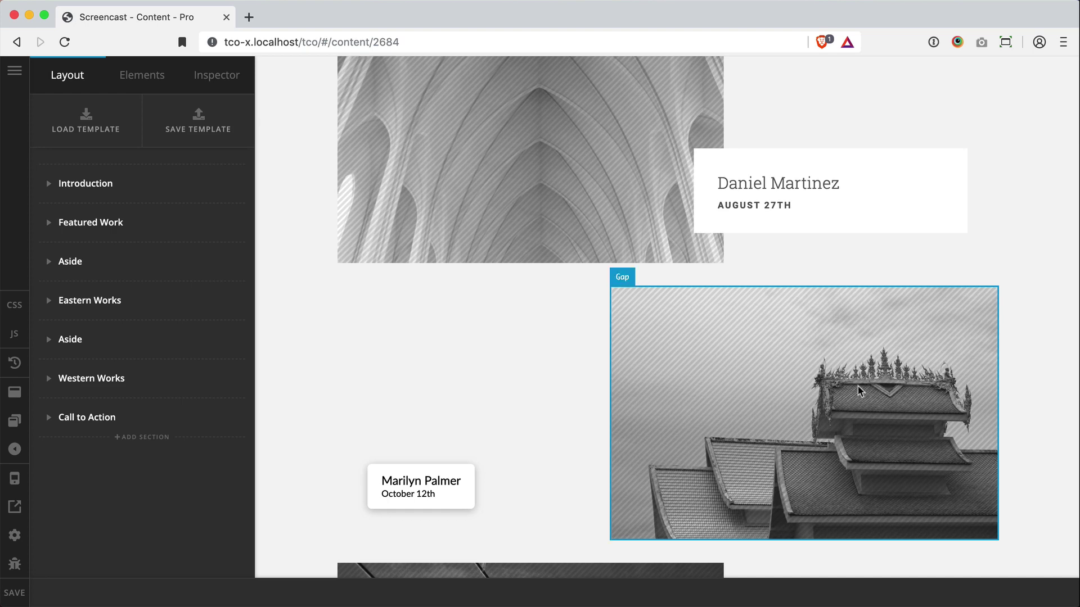
scroll(860, 390, "up", 2)
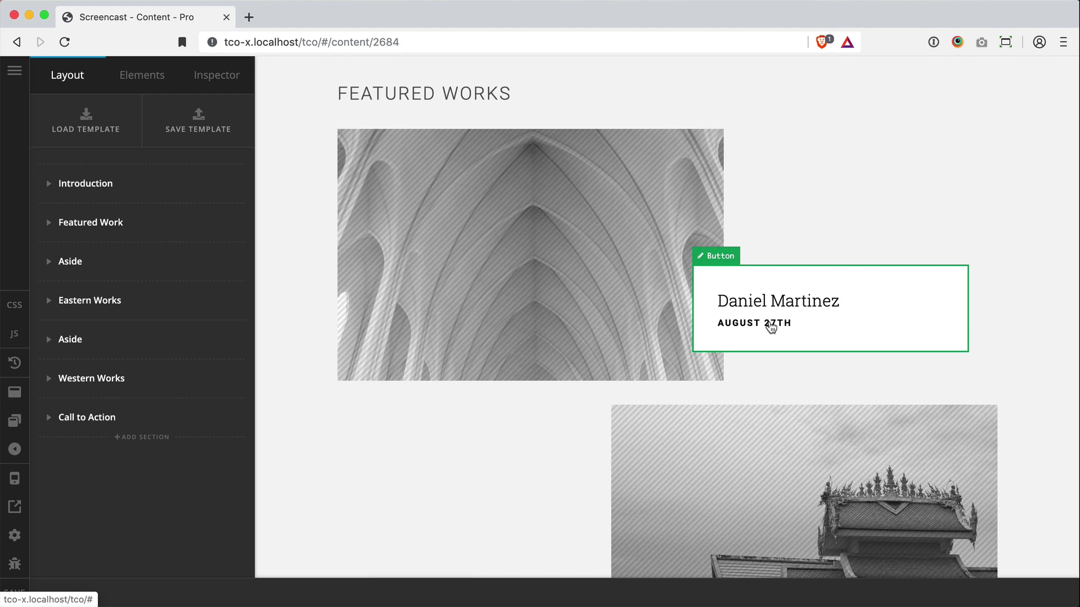
scroll(771, 327, "down", 5)
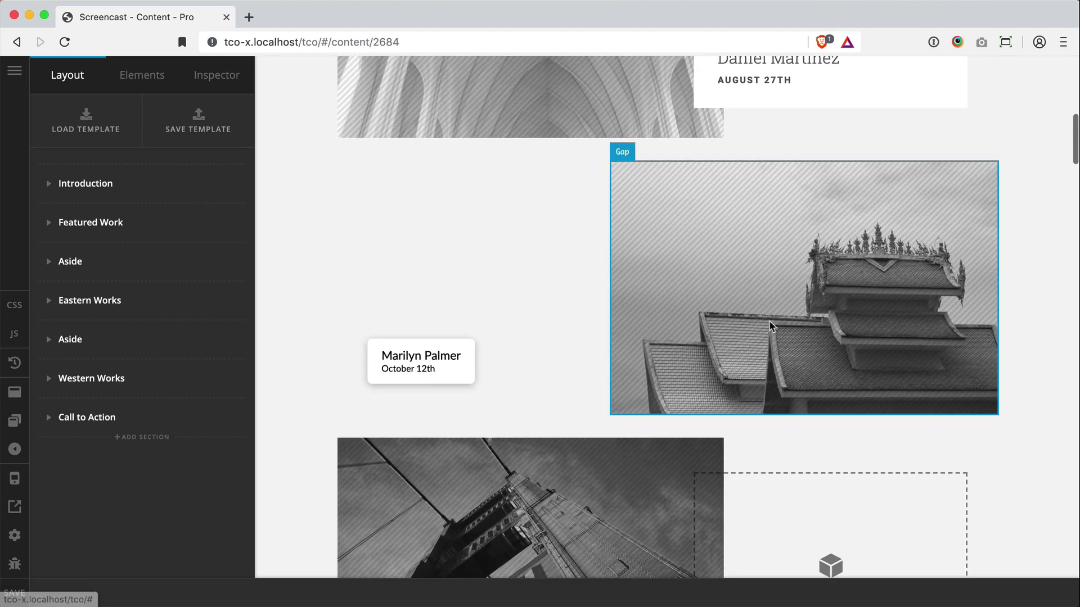
left_click(405, 360)
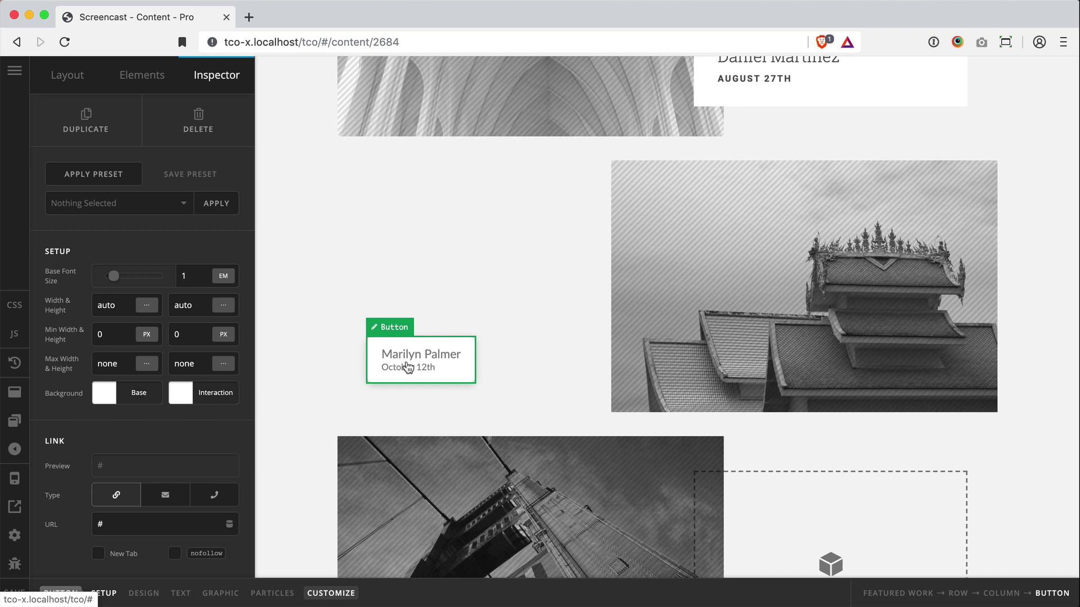
left_click(162, 208)
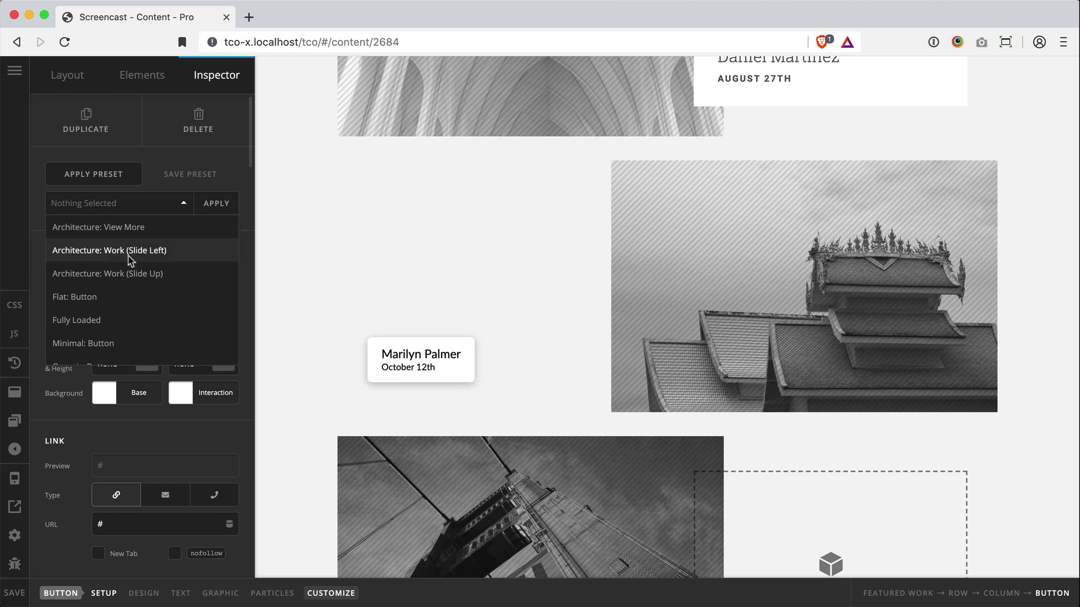
left_click(162, 253)
left_click(207, 217)
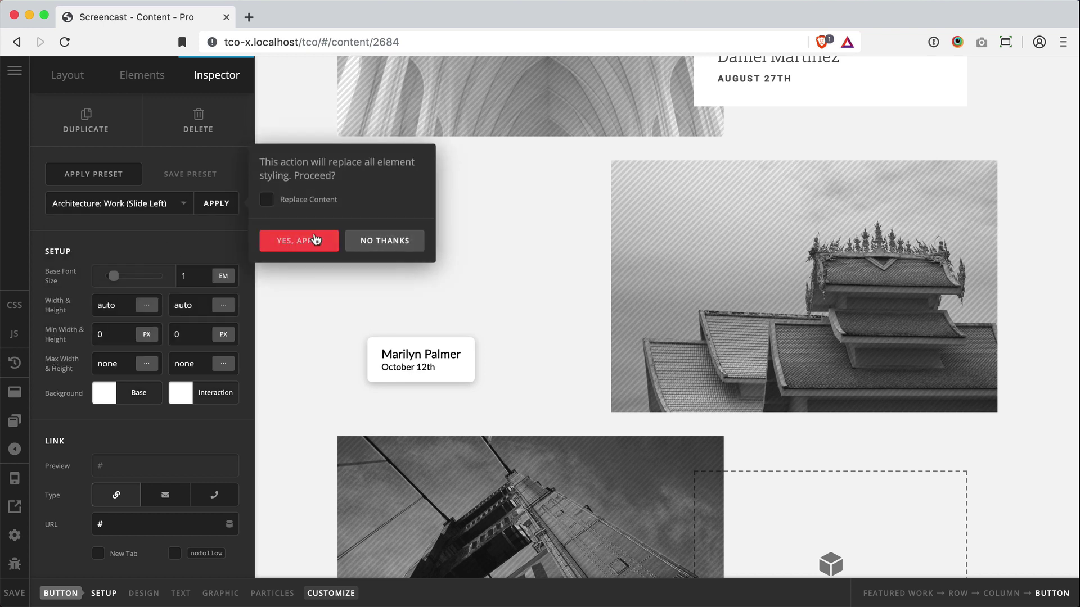
left_click(298, 240)
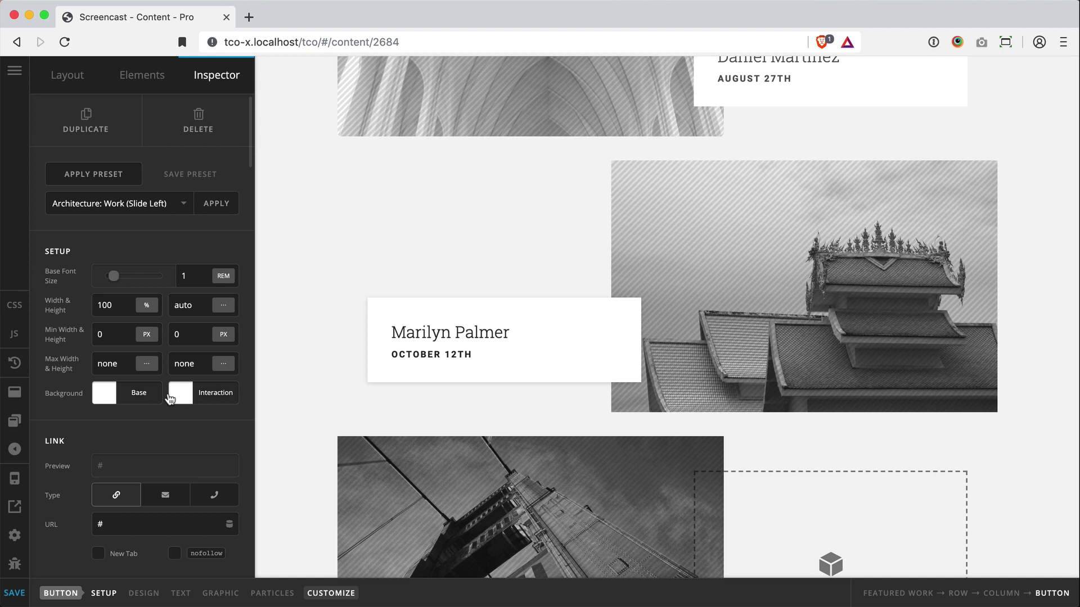
scroll(528, 364, "up", 4)
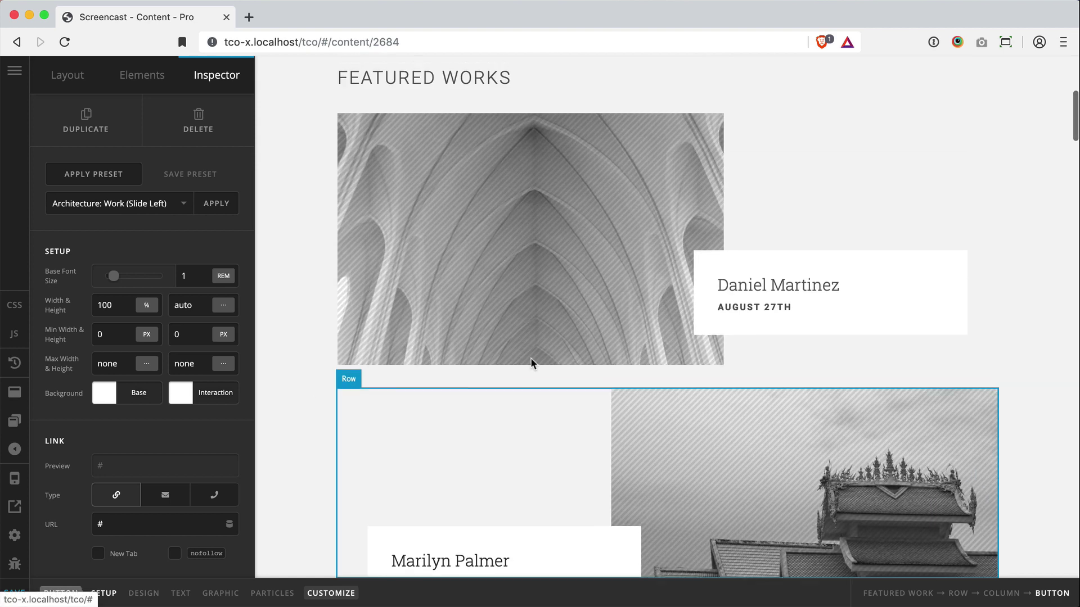
Show the standard element library, listing Accordion, Button, Card and Content Area.
scroll(777, 294, "down", 3)
scroll(777, 294, "down", 2)
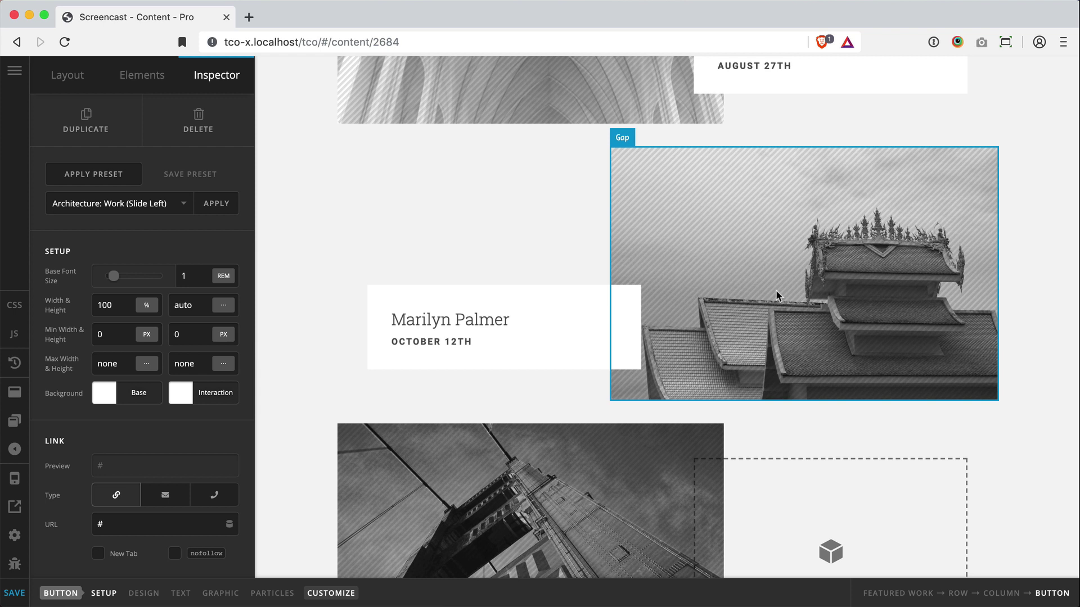
left_click(151, 85)
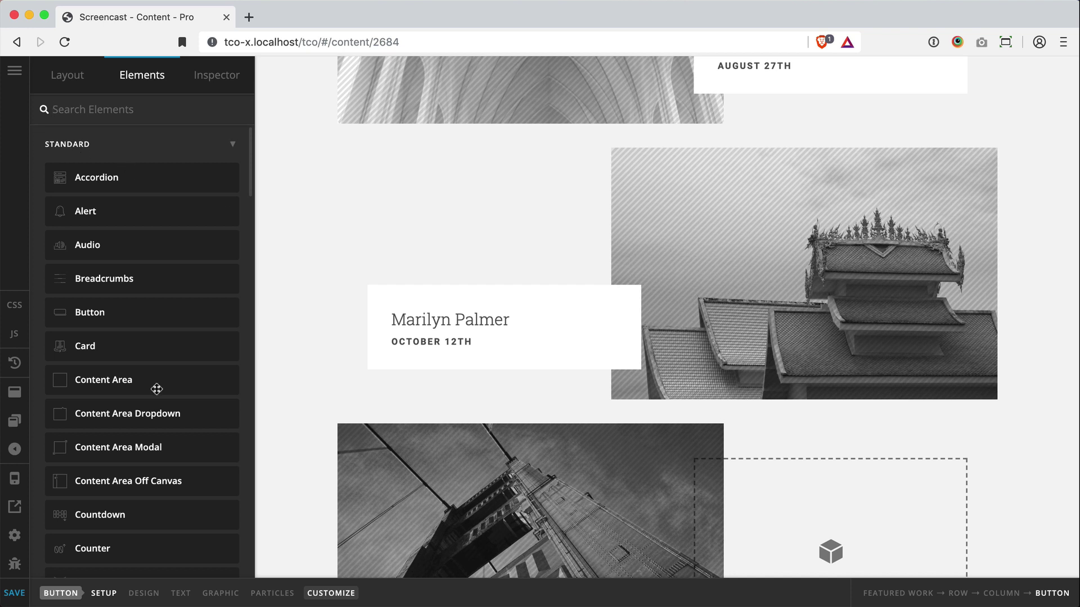
Collapse Standard and expand Presets in the Elements panel, with the bridge image row in view.
left_click(169, 147)
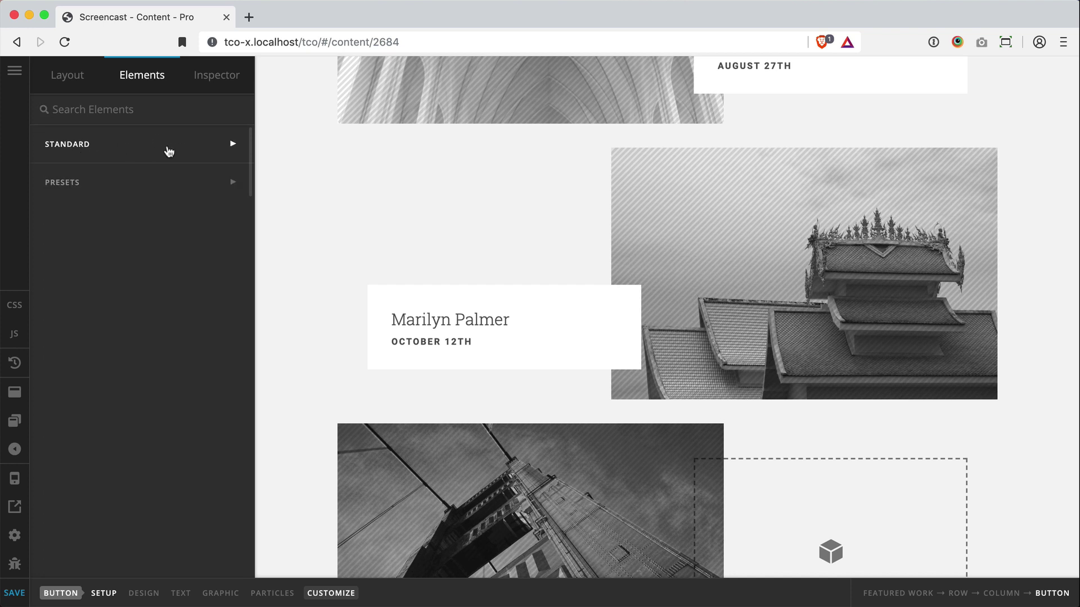
left_click(126, 192)
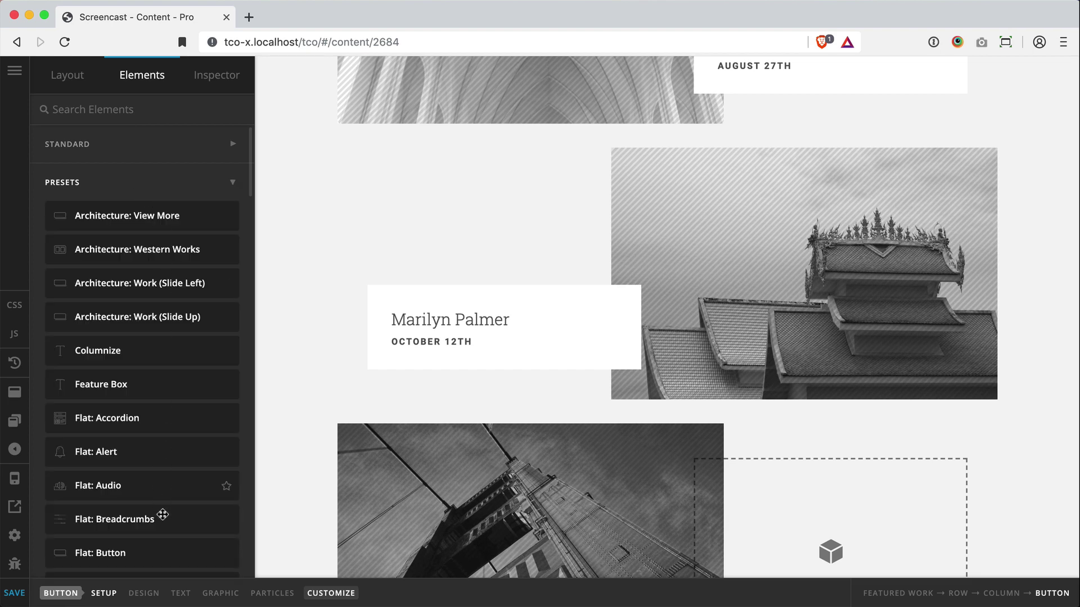
scroll(162, 547, "down", 5)
scroll(163, 547, "up", 10)
scroll(403, 255, "down", 5)
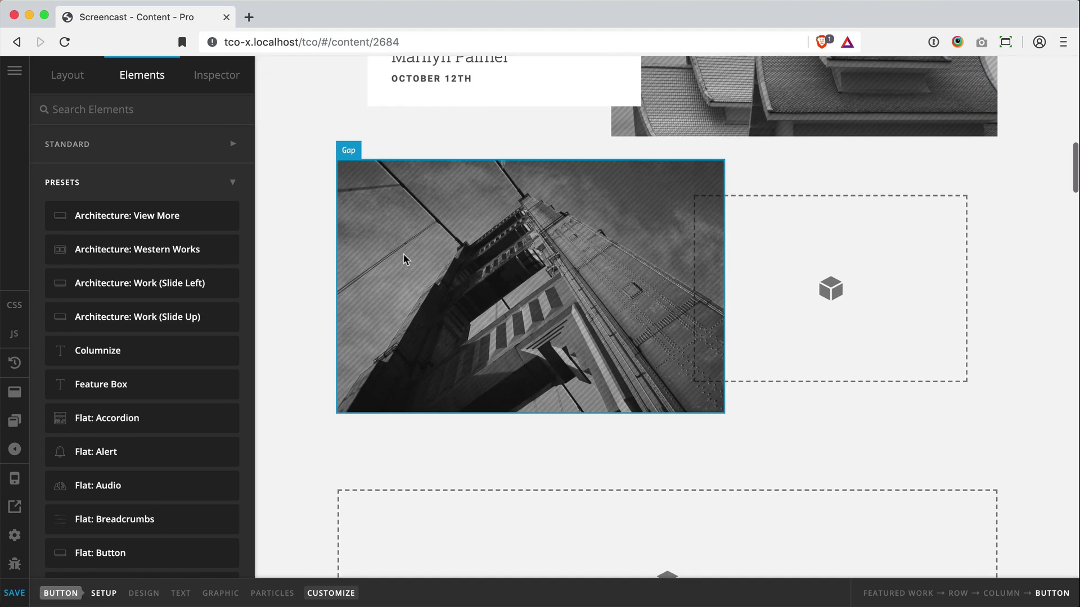
scroll(796, 277, "up", 1)
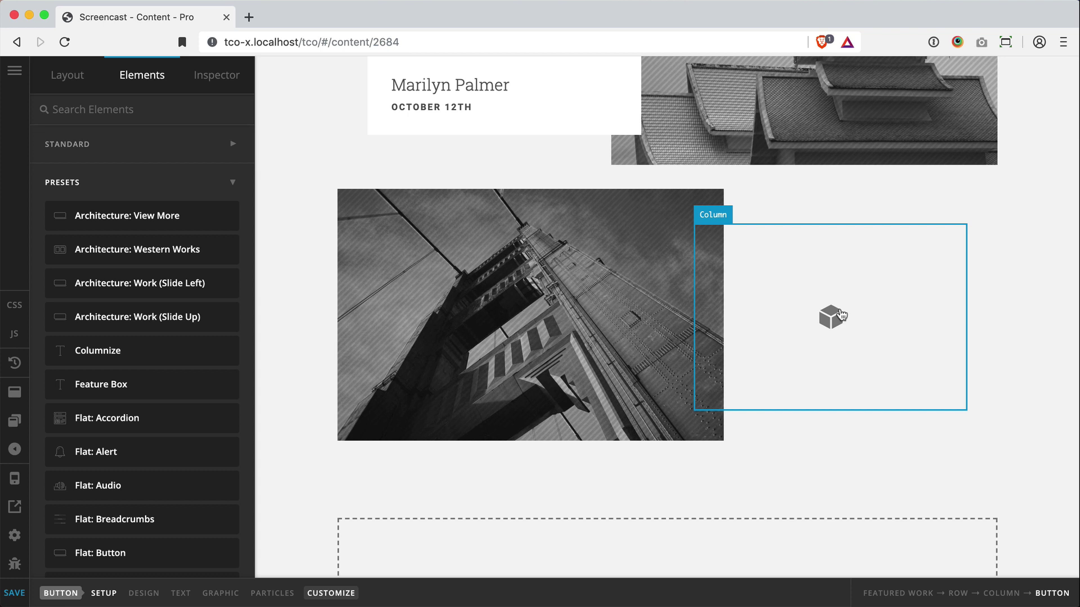
Drop Work (Slide Left) beside the bridge image and Architecture: View More, found by searching 'view', into the empty row.
left_click_drag(130, 288, 885, 313)
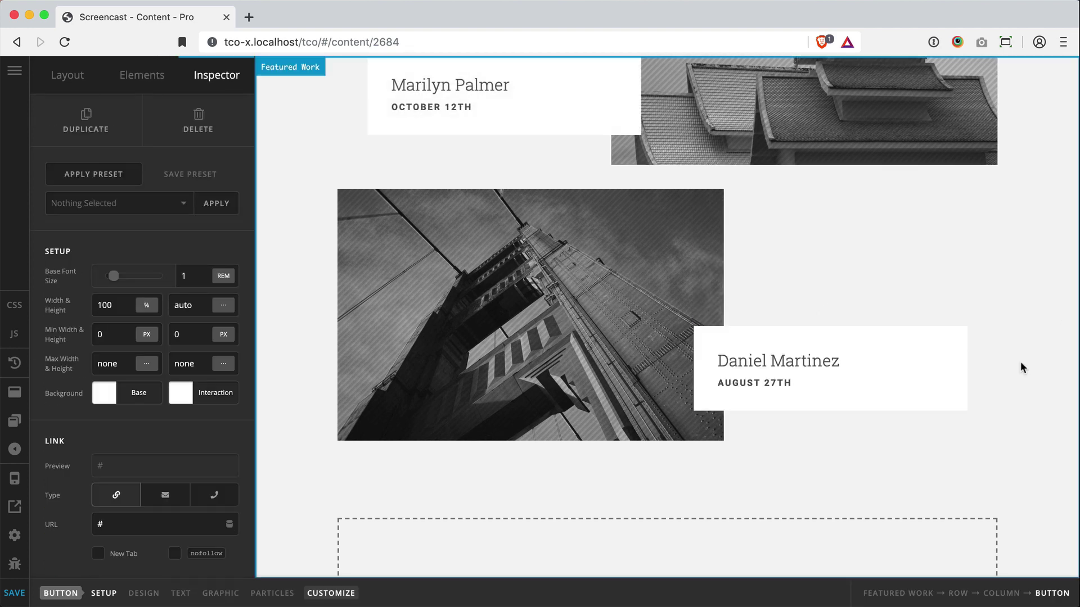
scroll(1022, 367, "down", 5)
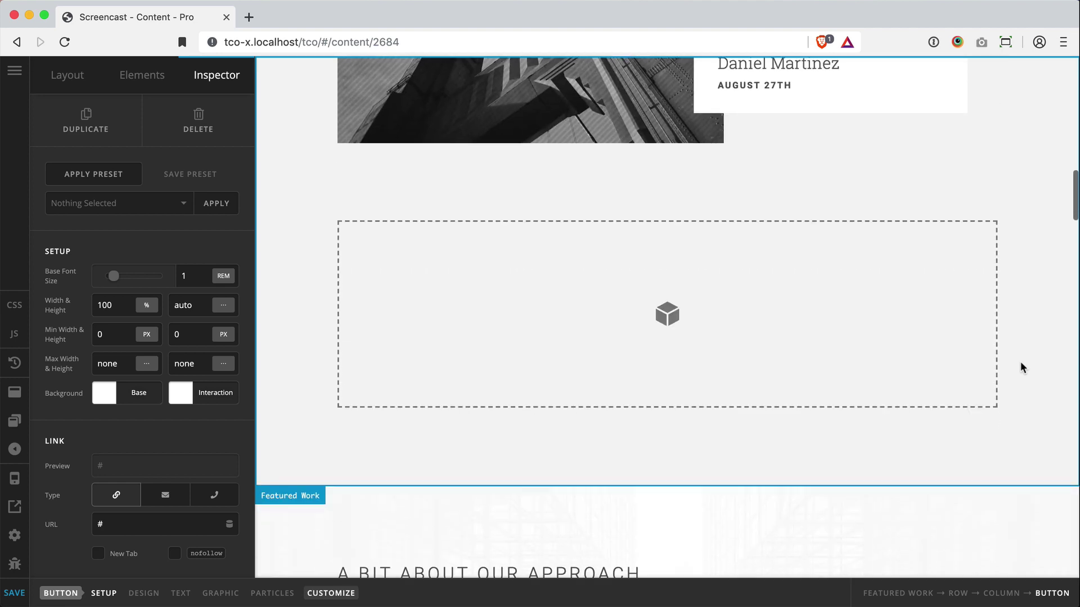
left_click(135, 90)
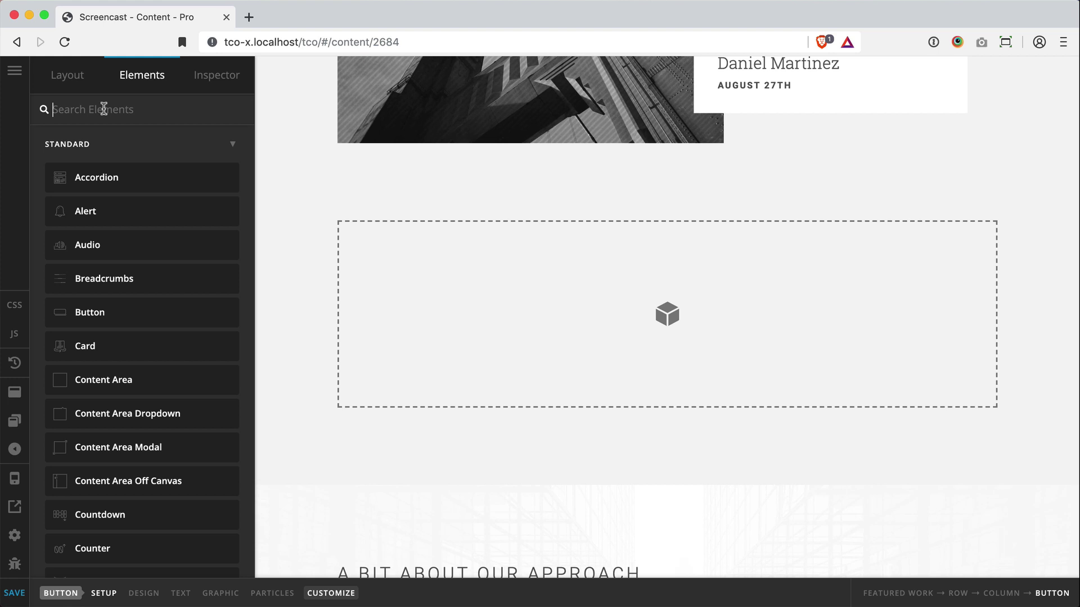
type("view")
left_click_drag(147, 184, 646, 330)
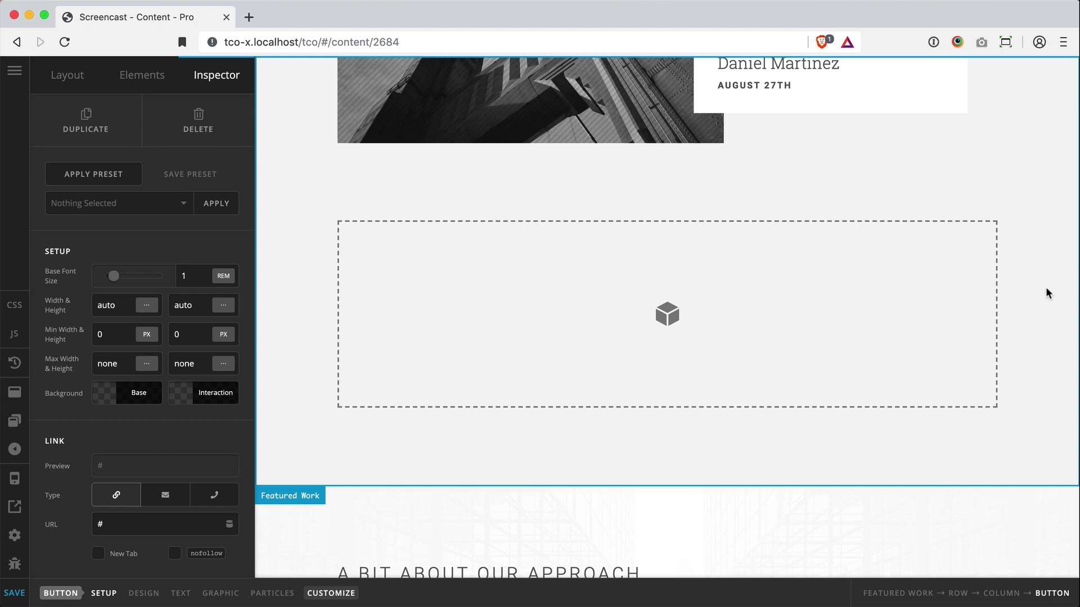
Scroll the canvas down to the Eastern Works cards.
scroll(1045, 293, "down", 5)
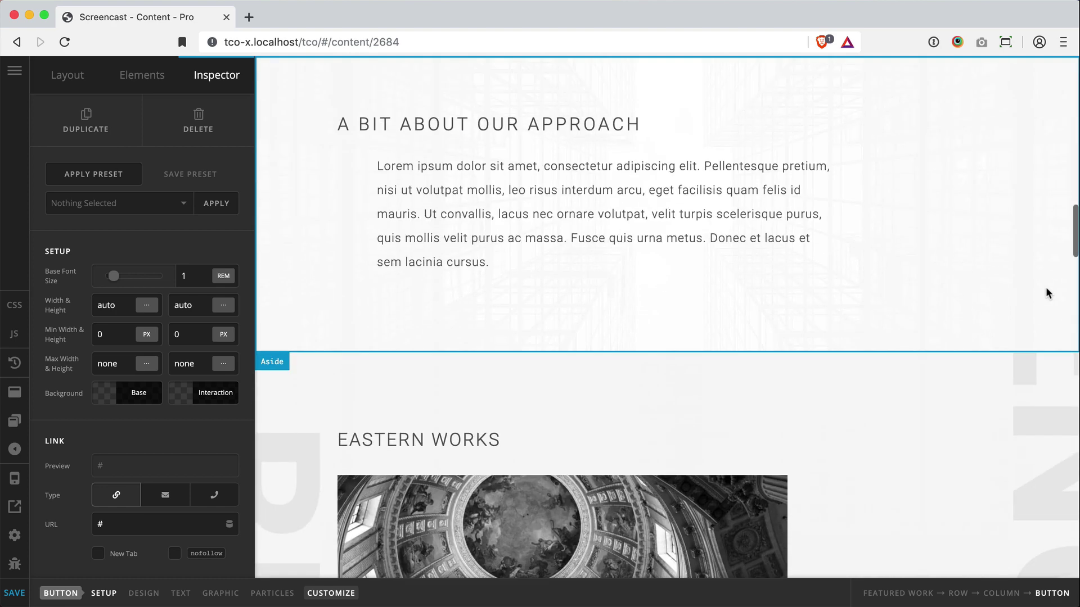
scroll(1046, 288, "down", 15)
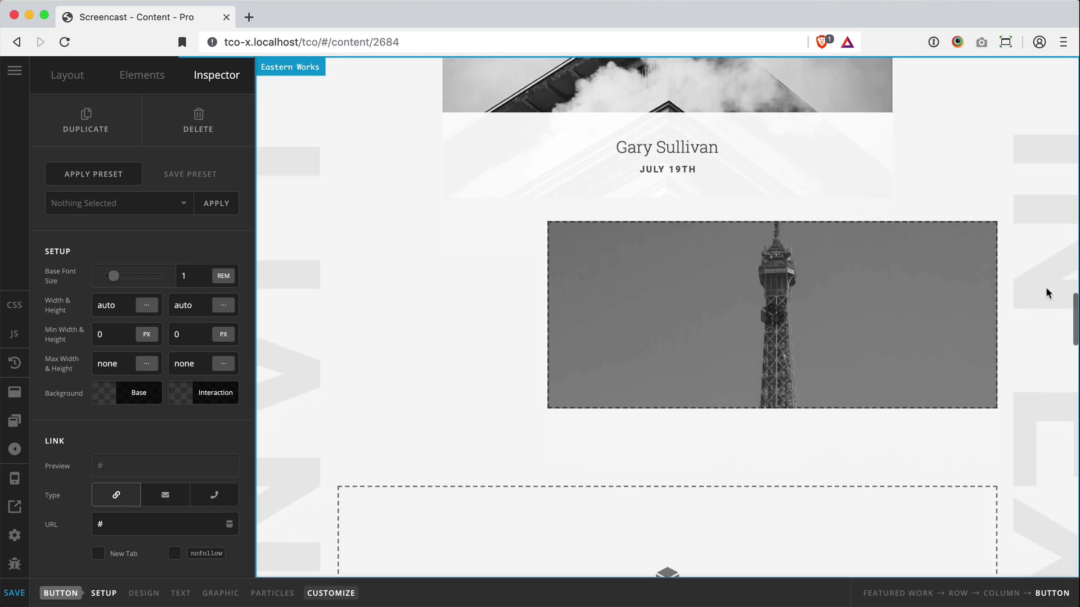
scroll(1045, 289, "down", 1)
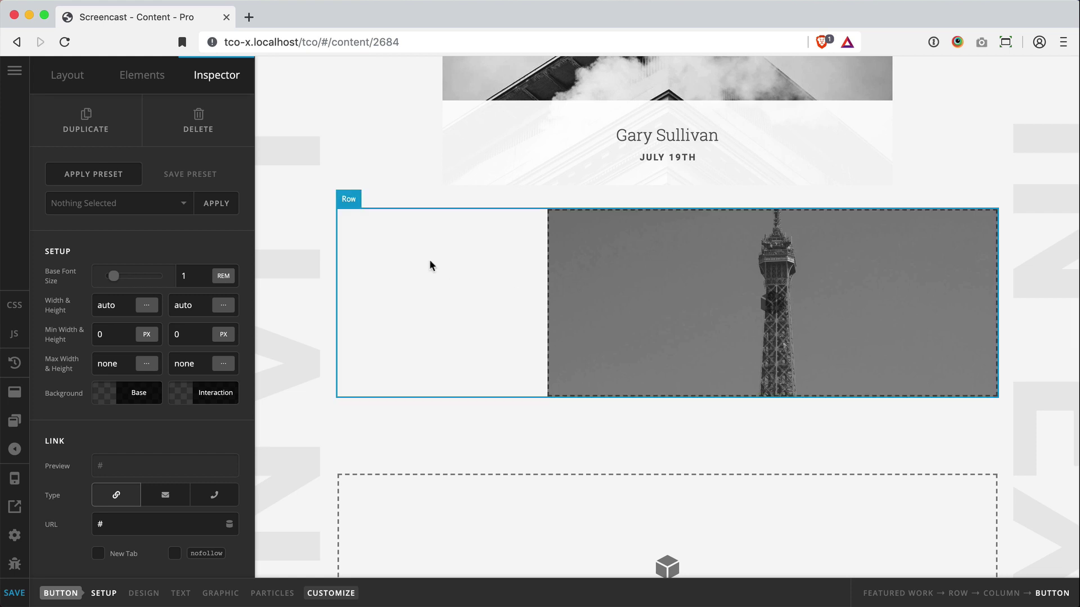
Search elements for 'slid' and trial-drag the Slide Left preset, then cancel.
left_click(144, 75)
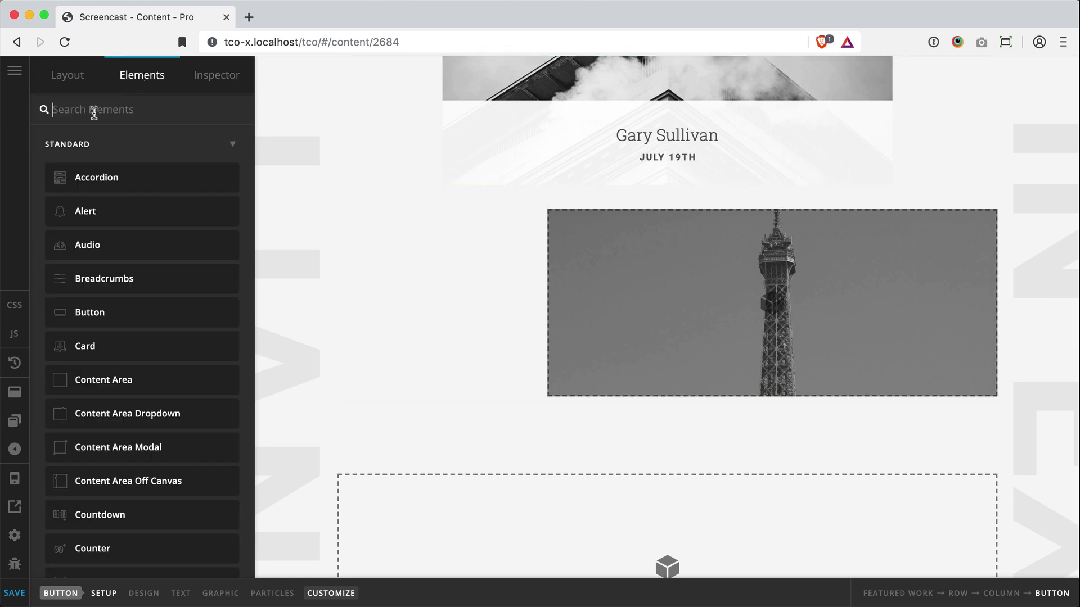
type("slid")
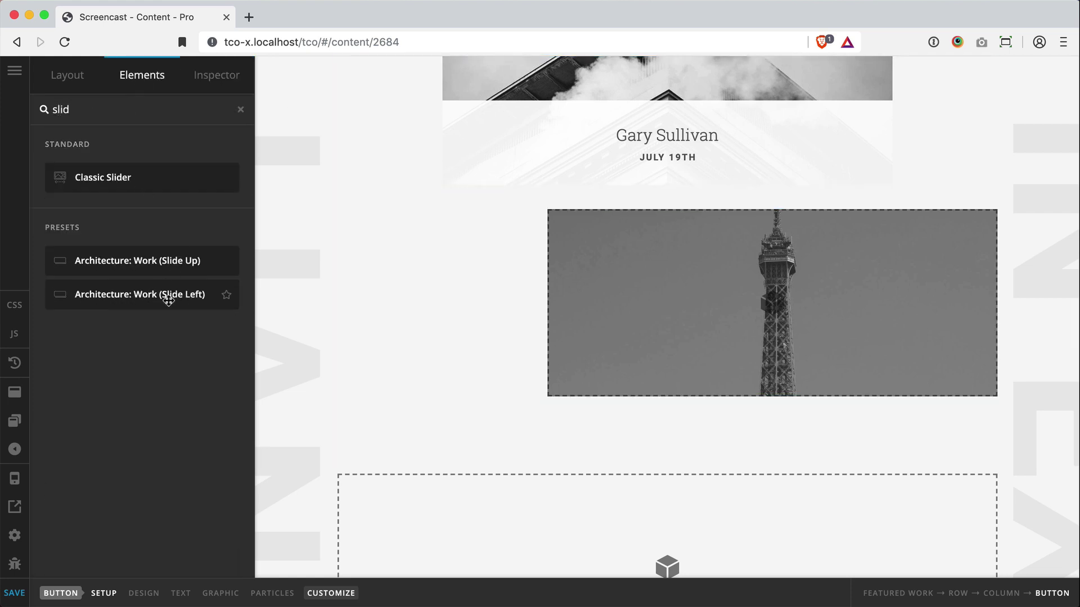
left_click_drag(168, 300, 216, 367)
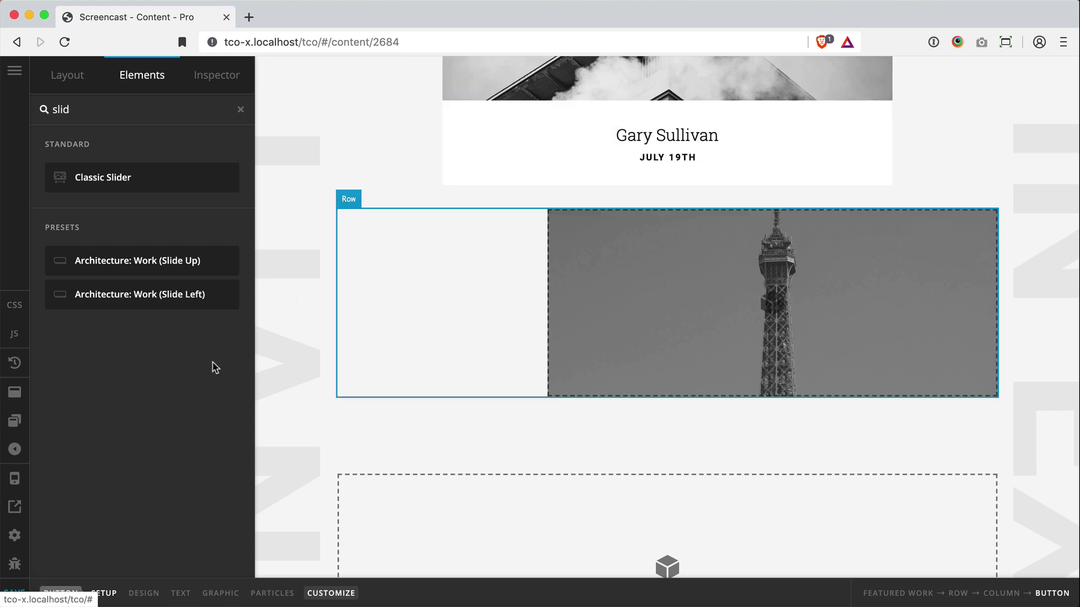
left_click(732, 322)
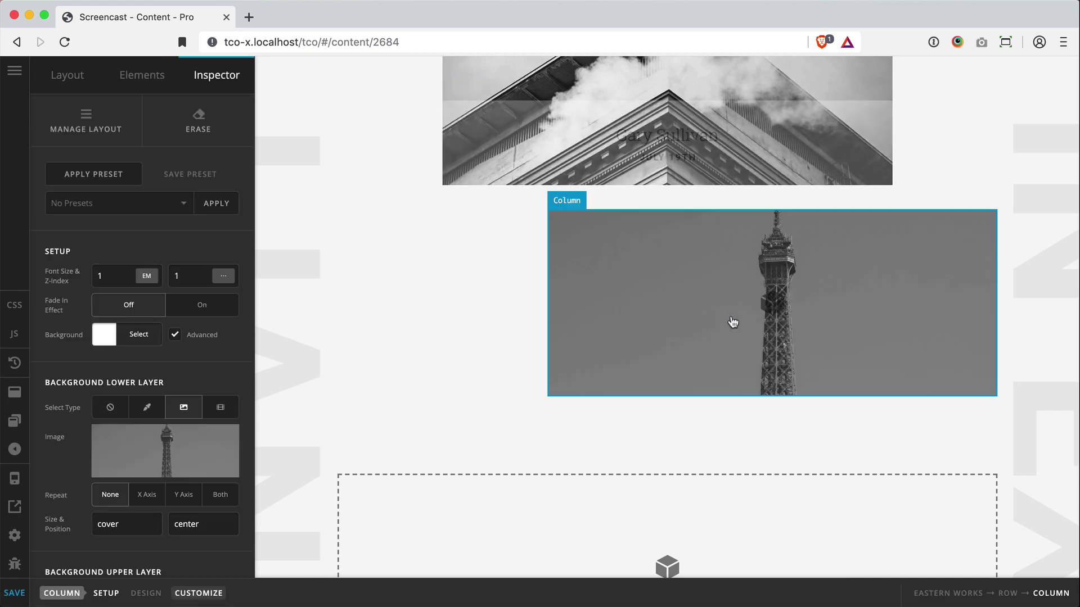
left_click(1051, 344)
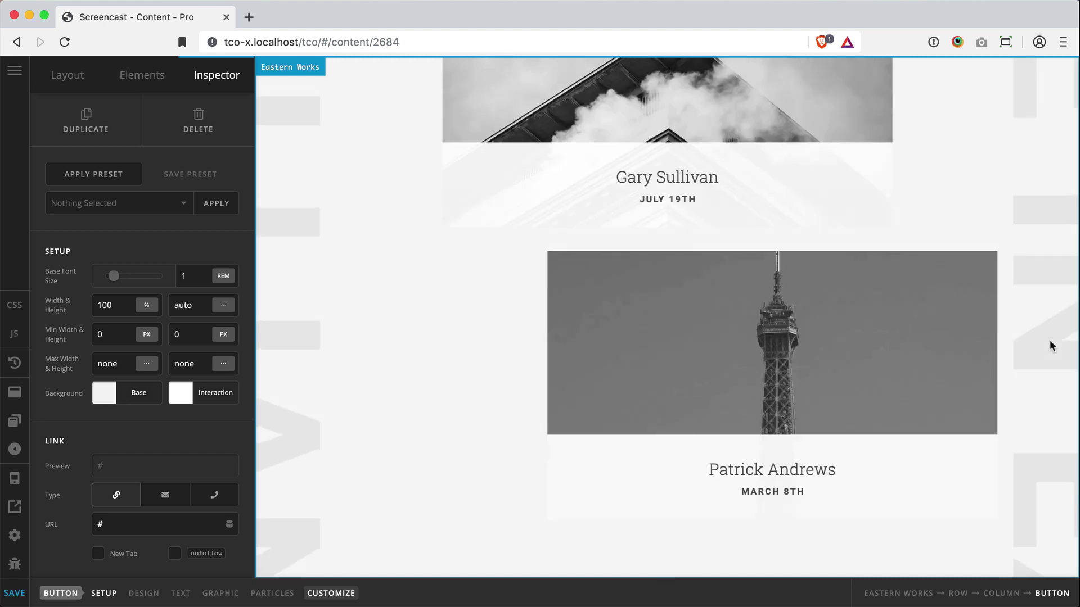
scroll(1050, 346, "down", 8)
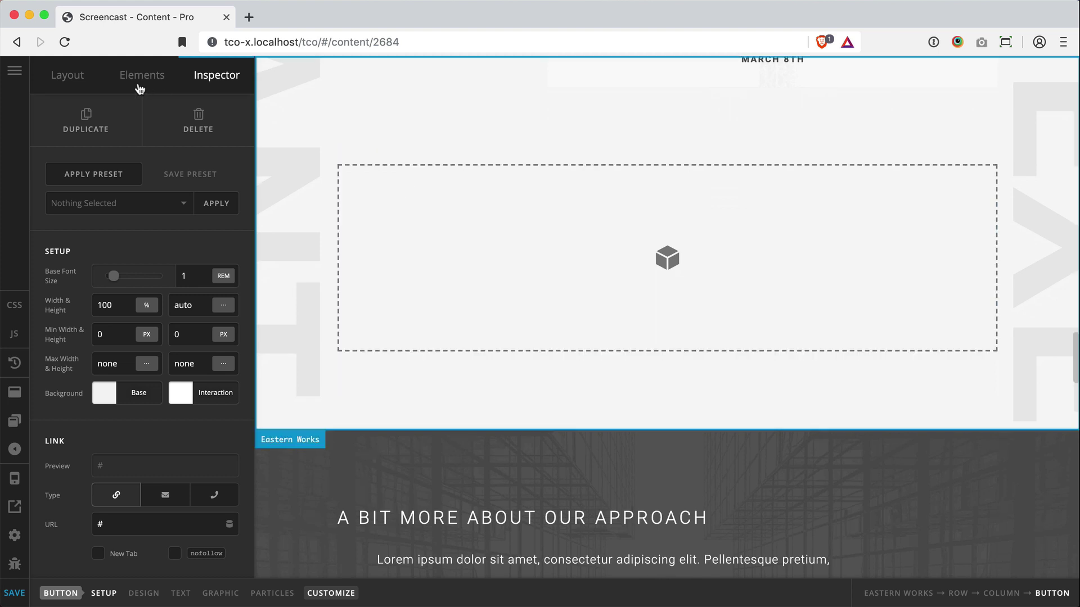
Search 'view' and drop the Architecture: View More preset into the empty dashed column.
left_click(139, 78)
left_click(113, 110)
type("view")
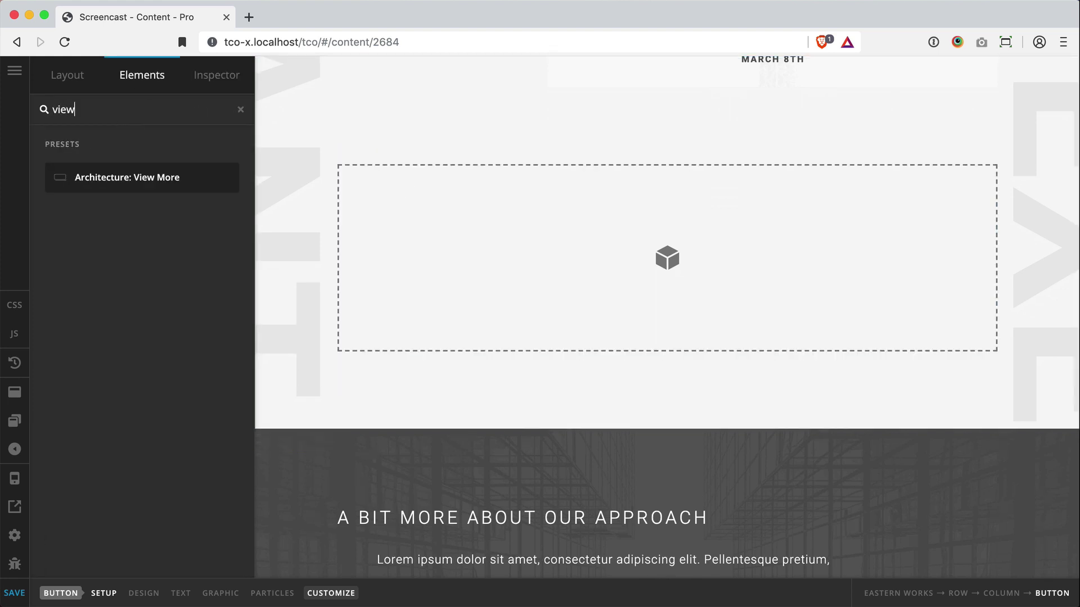
left_click_drag(130, 174, 550, 256)
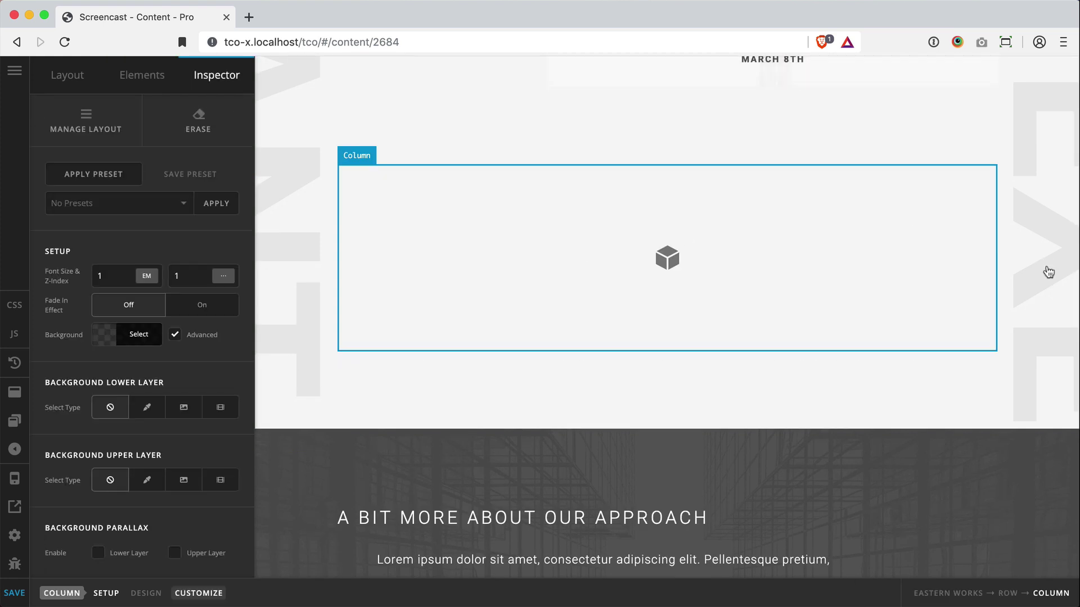
scroll(1028, 334, "down", 12)
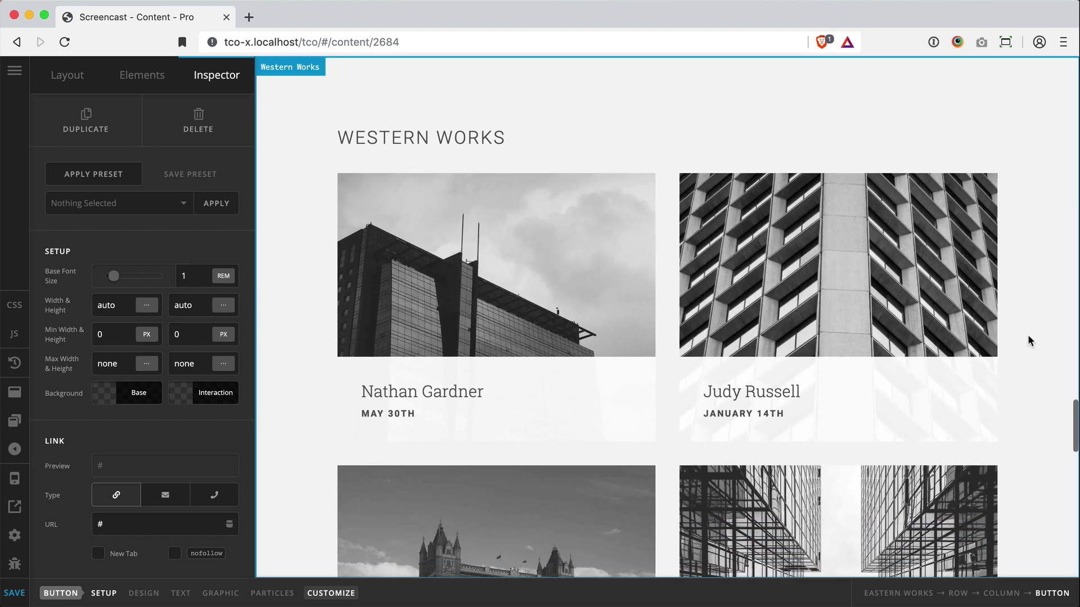
Apply the Architecture: Western Works preset to the empty row with Replace Content, adding two photo cards.
scroll(1030, 341, "down", 3)
scroll(1029, 341, "up", 3)
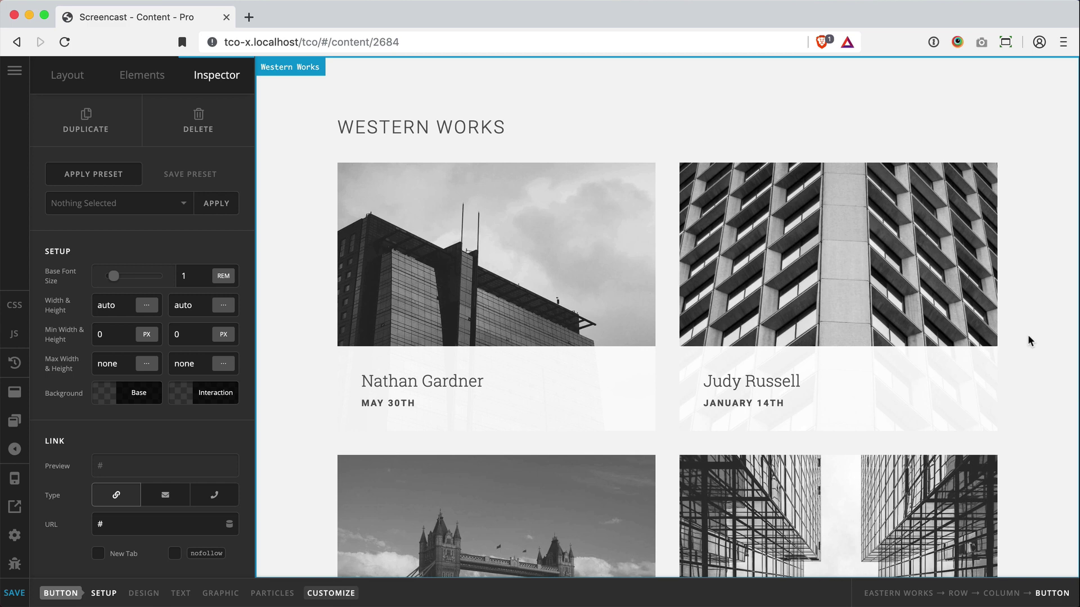
scroll(1028, 337, "down", 8)
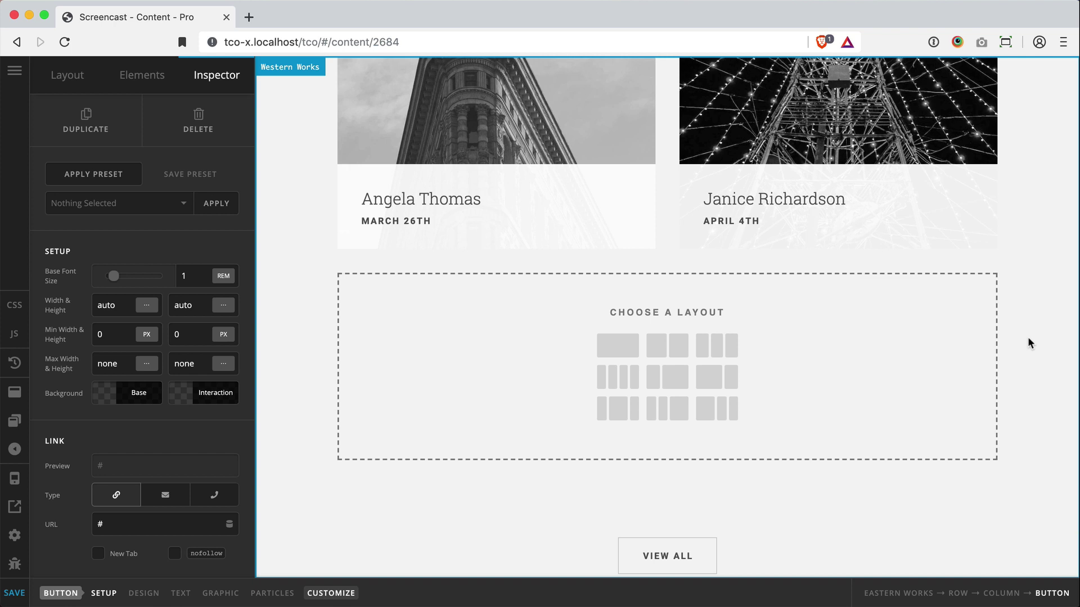
scroll(412, 356, "up", 1)
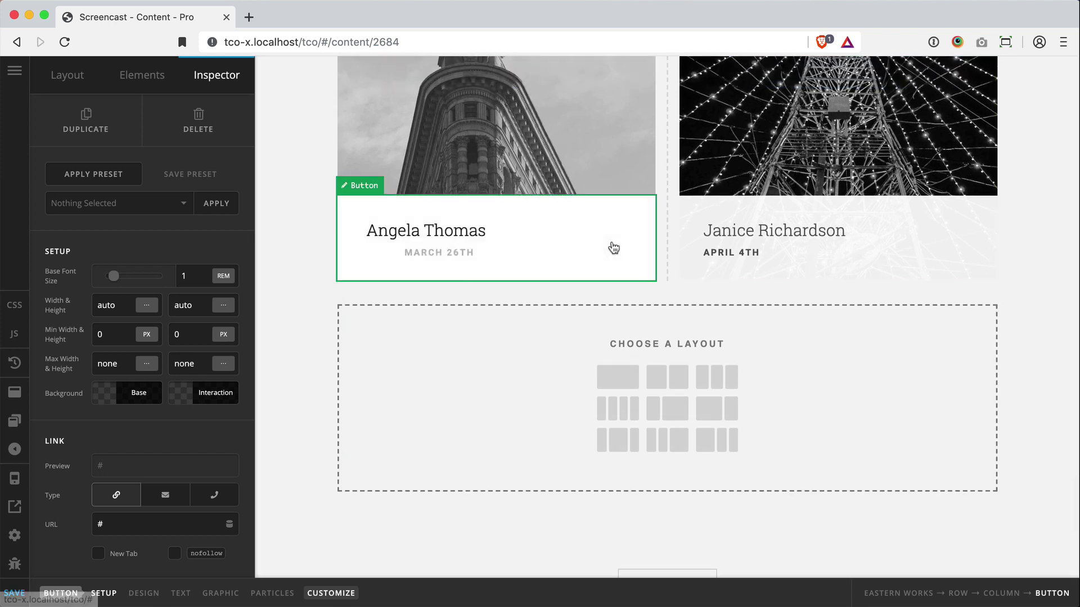
scroll(614, 248, "up", 2)
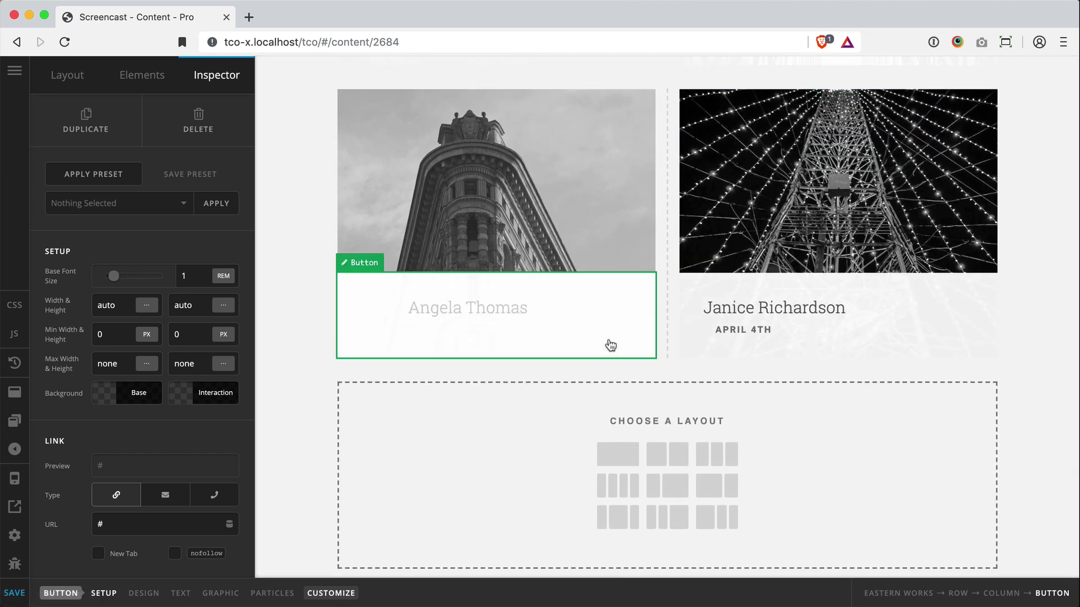
scroll(419, 360, "down", 3)
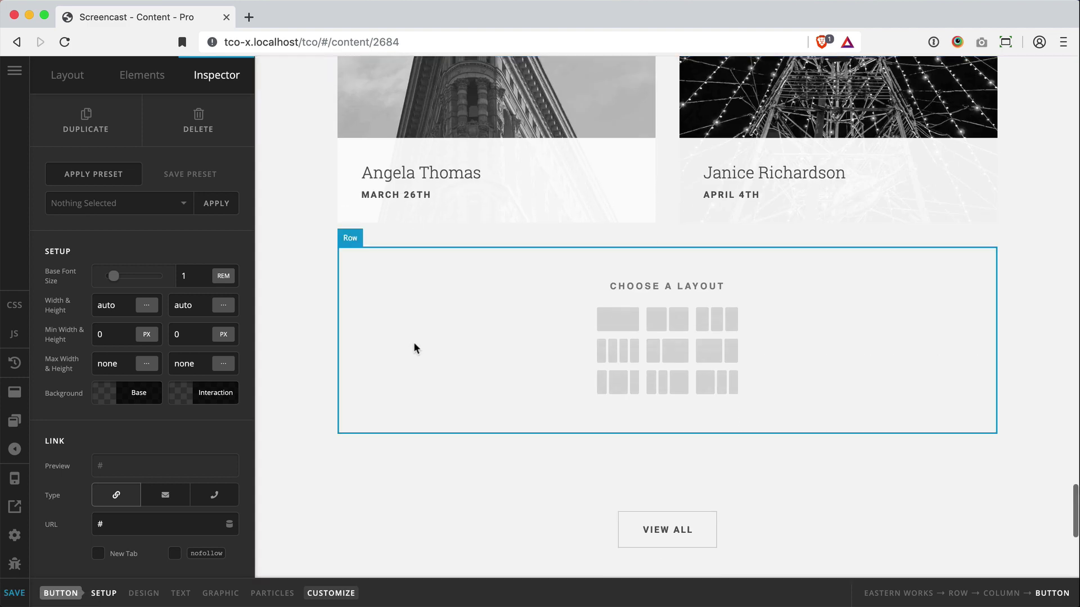
left_click(407, 304)
left_click(122, 207)
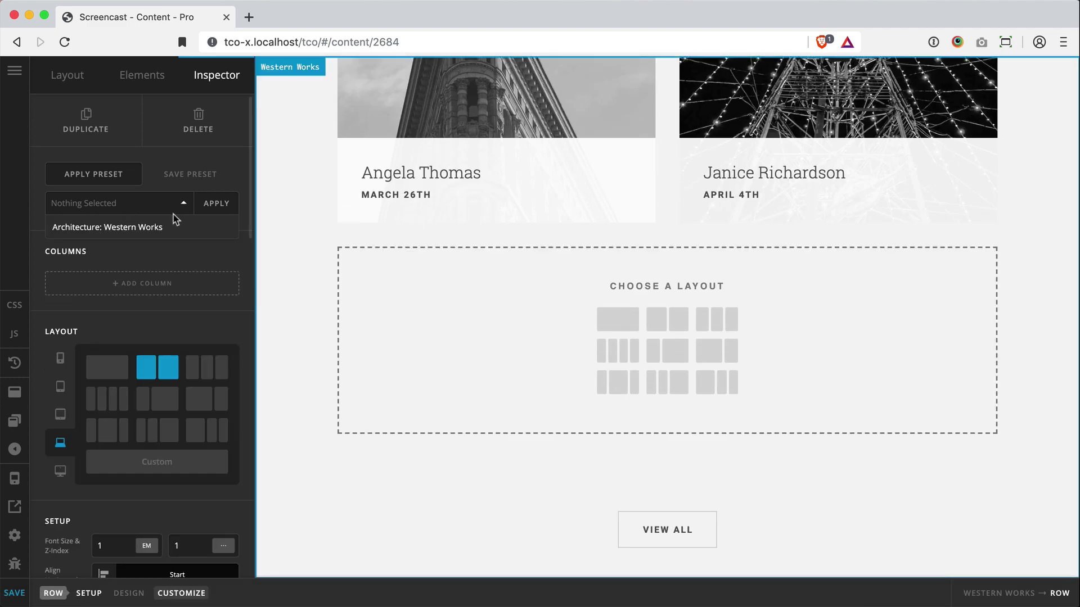
left_click(166, 227)
left_click(216, 203)
left_click(266, 199)
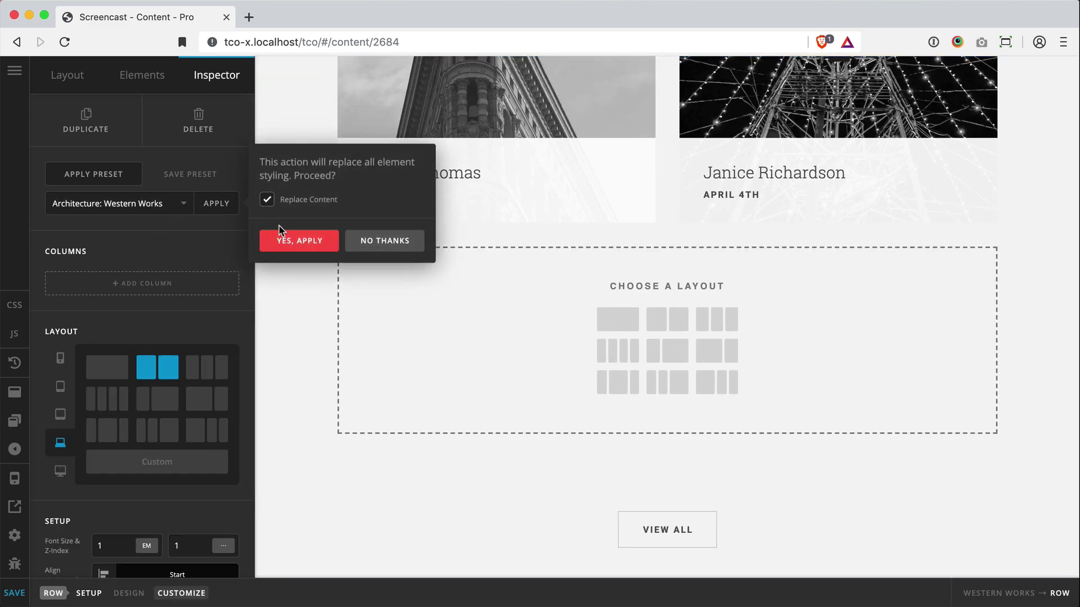
left_click(292, 242)
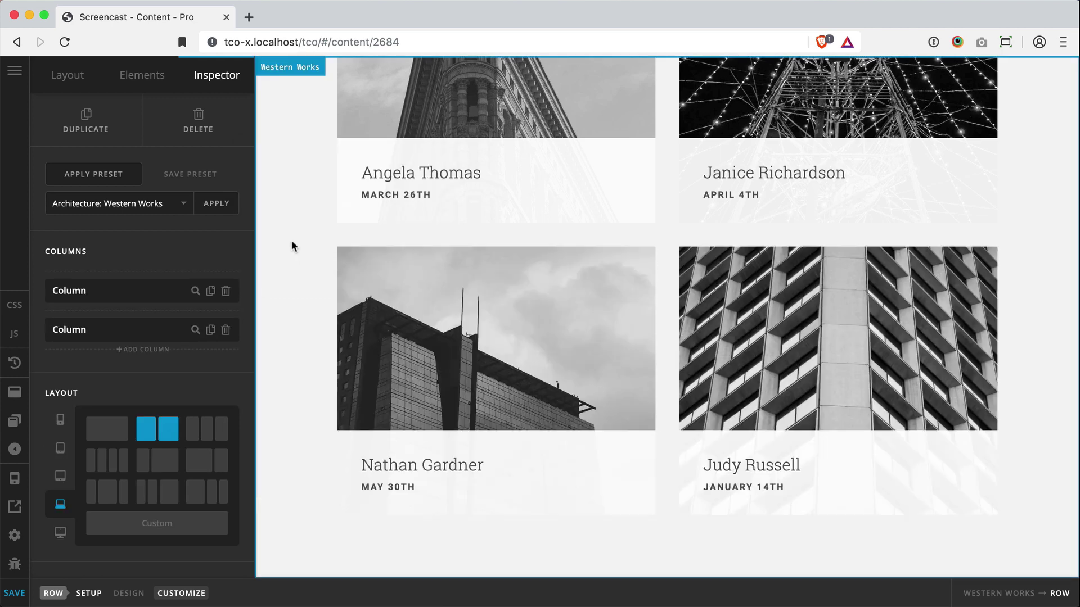
scroll(291, 241, "down", 2)
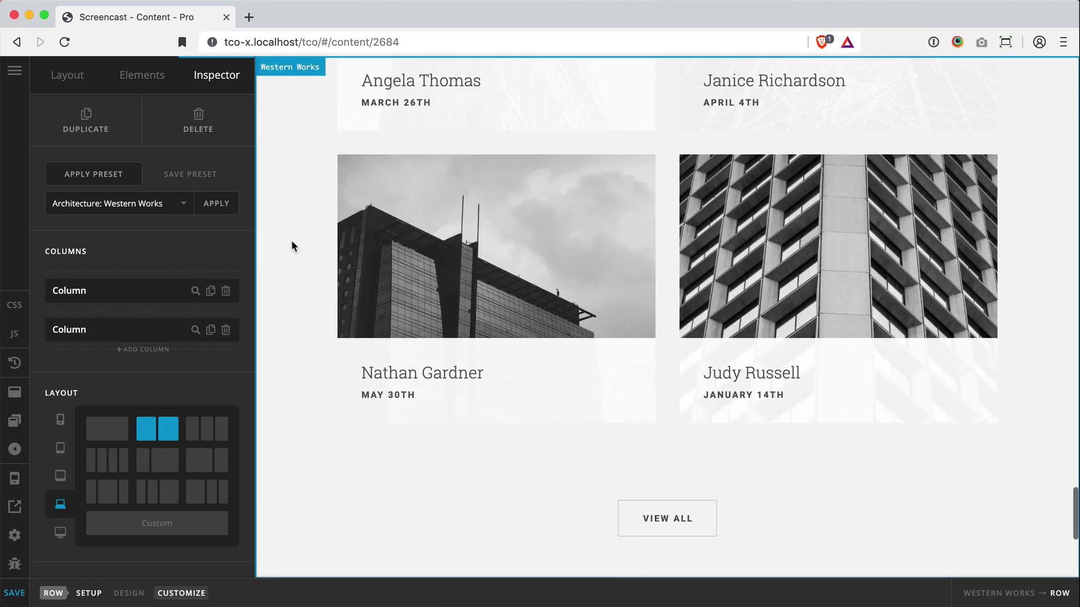
scroll(292, 240, "up", 4)
scroll(291, 242, "up", 5)
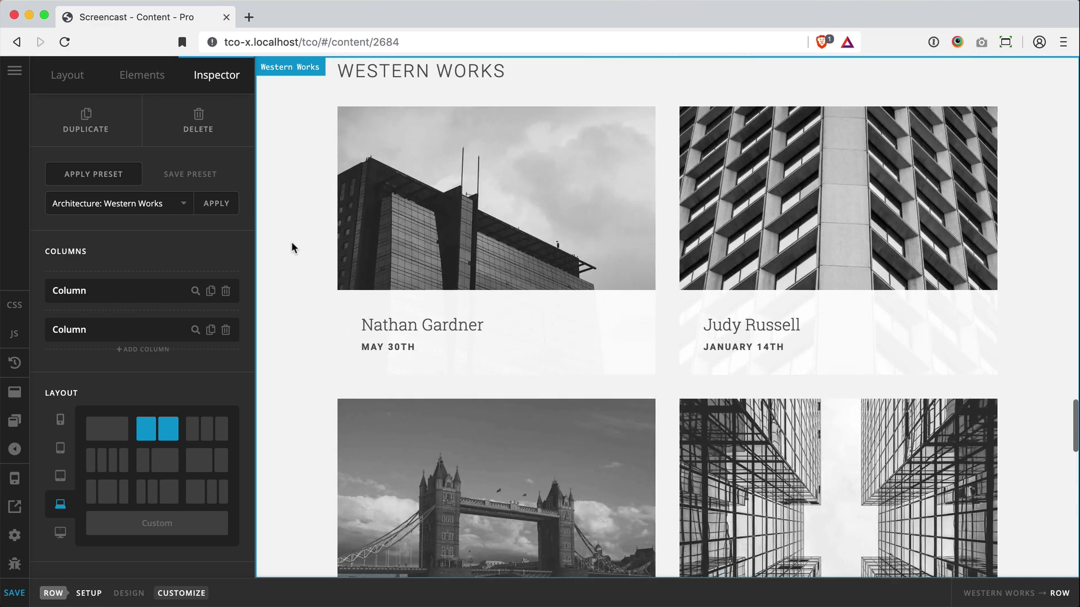
scroll(291, 241, "down", 5)
scroll(291, 247, "down", 5)
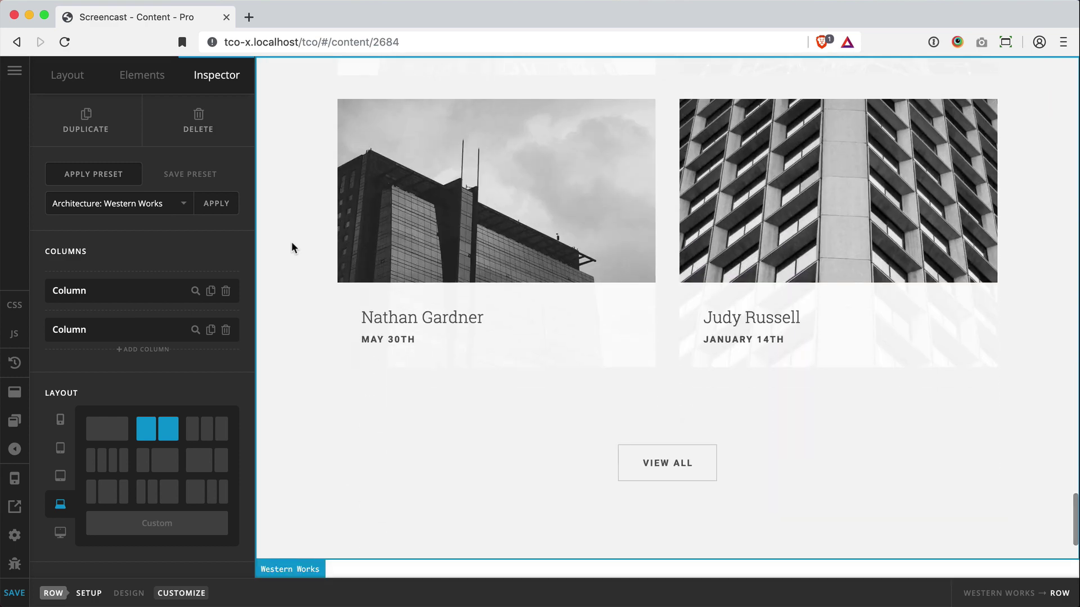